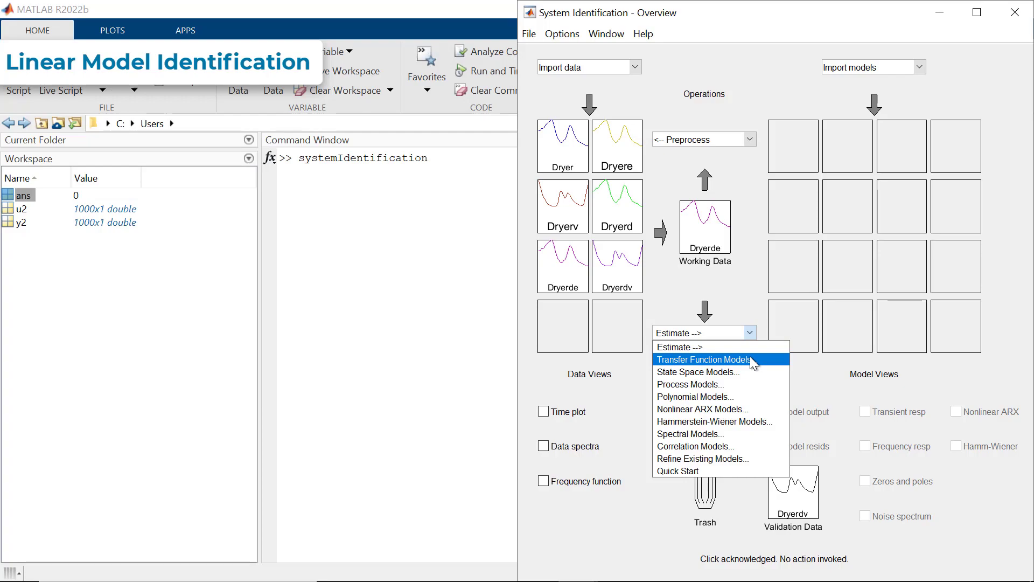
Run ARX order selection and insert the 7-parameter arx342 model from the misfit plot.
click(746, 395)
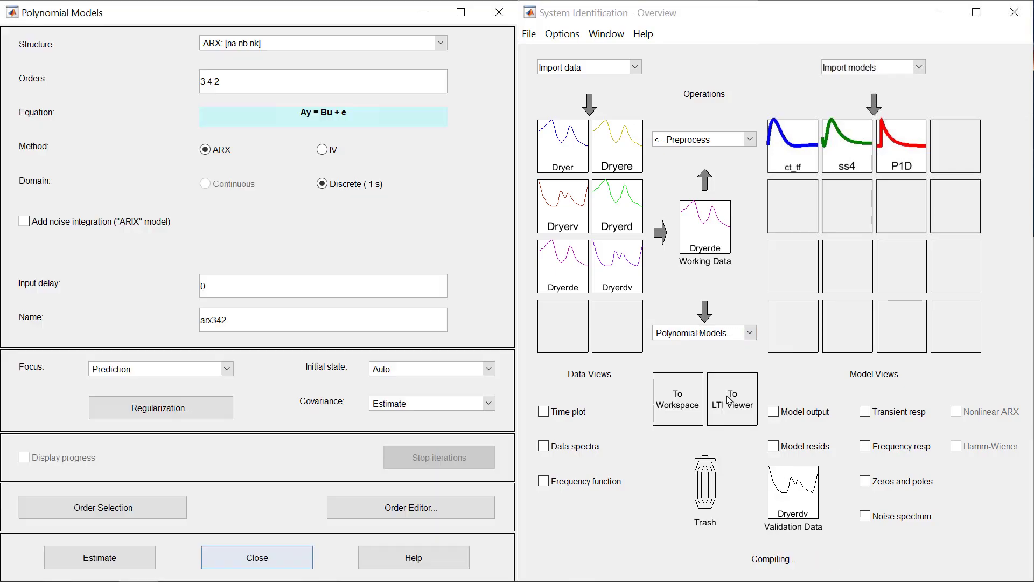
click(441, 43)
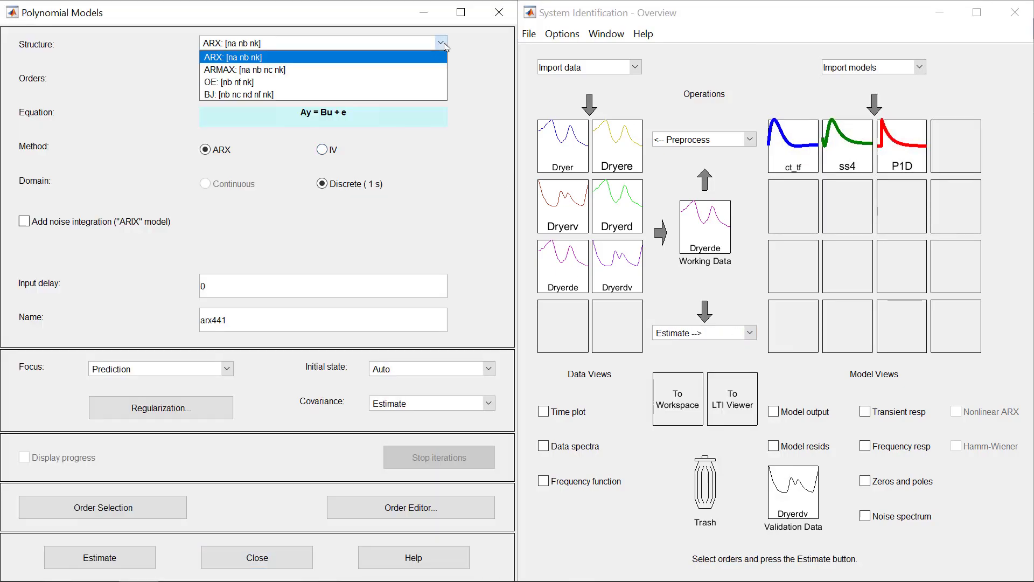
click(444, 47)
click(126, 511)
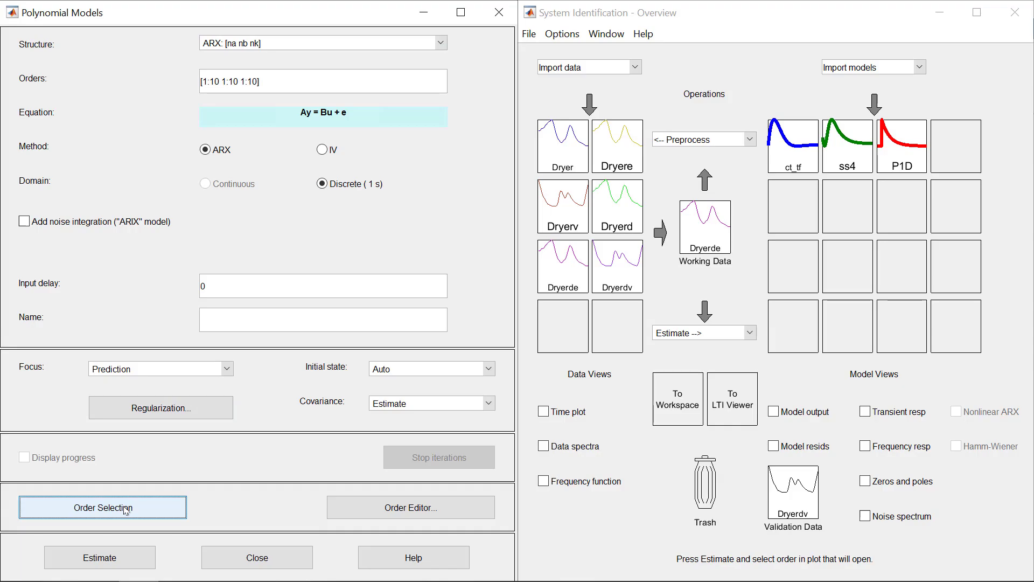
click(130, 557)
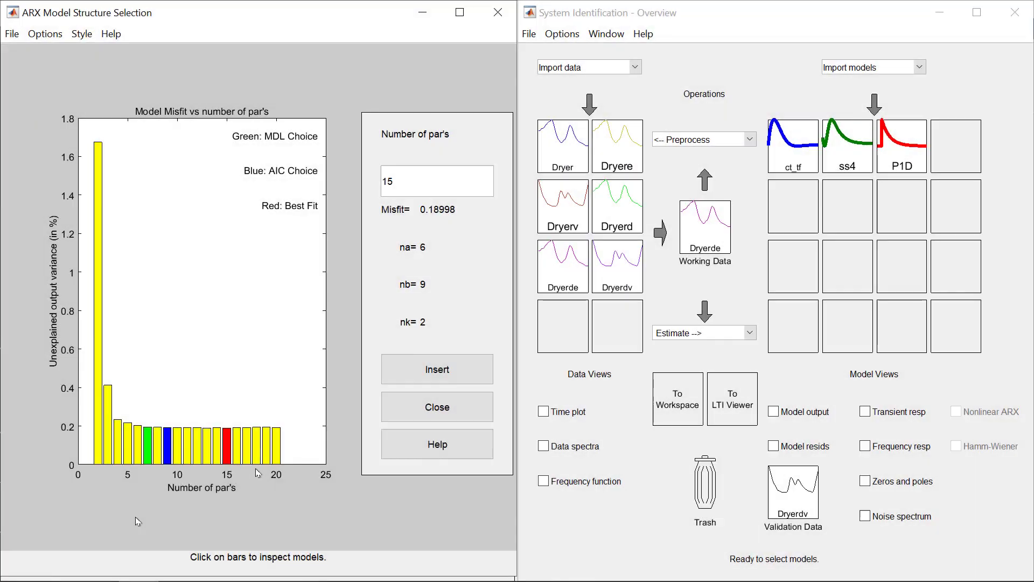
click(146, 458)
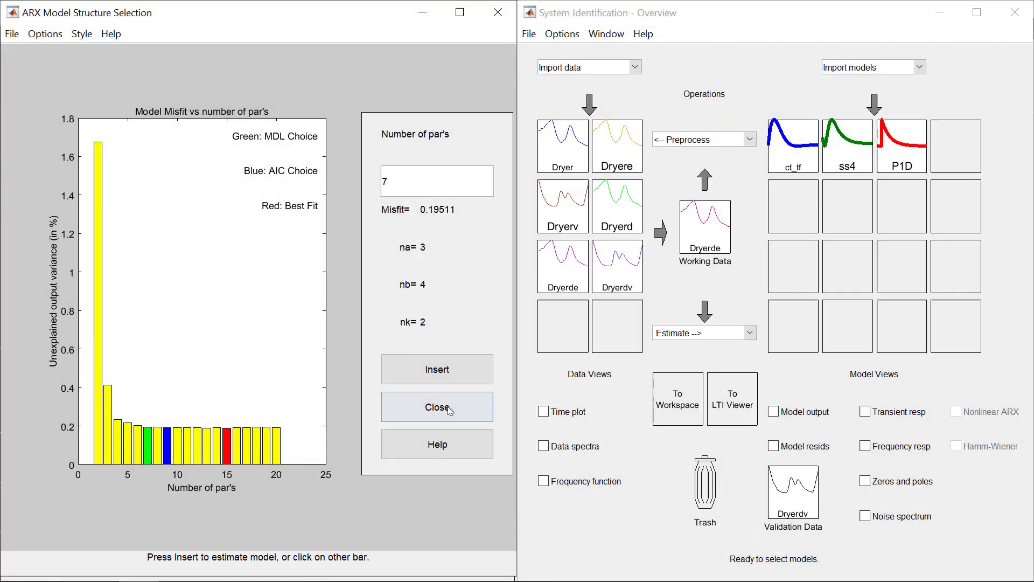
click(457, 370)
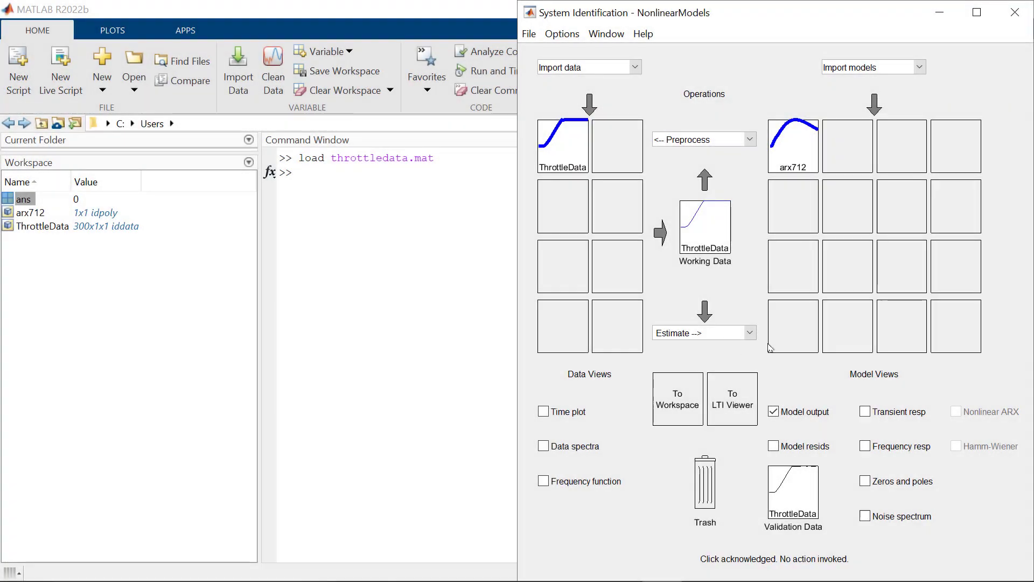
Estimate a Hammerstein-Wiener model with a Saturation output nonlinearity, producing nlhw1.
click(749, 334)
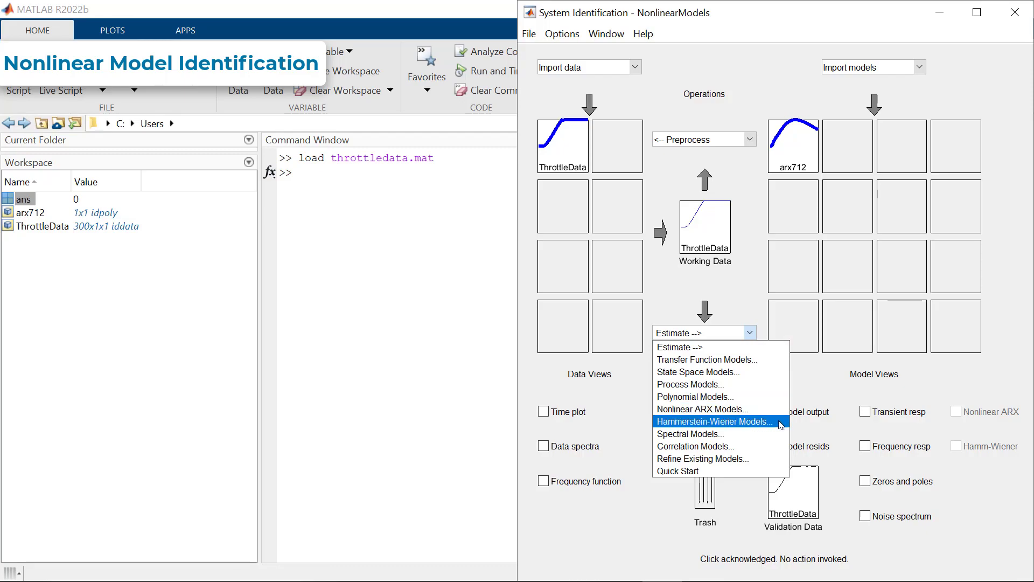
click(780, 424)
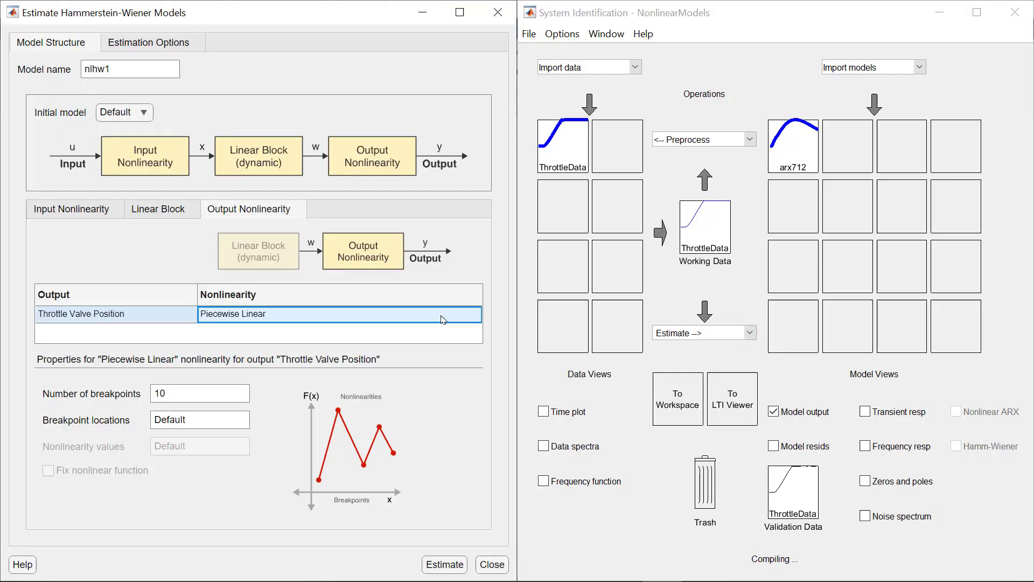
click(442, 321)
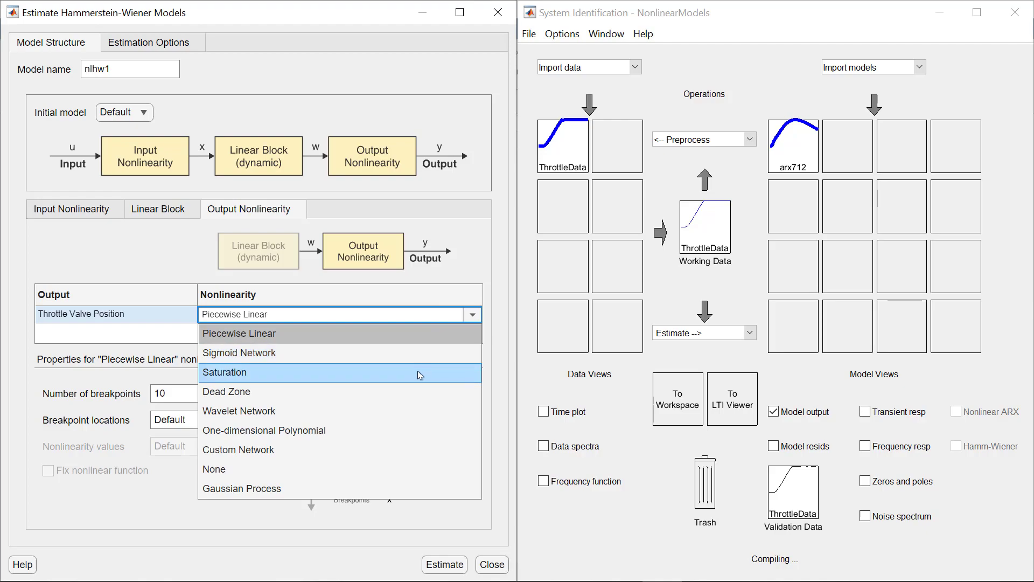
click(418, 375)
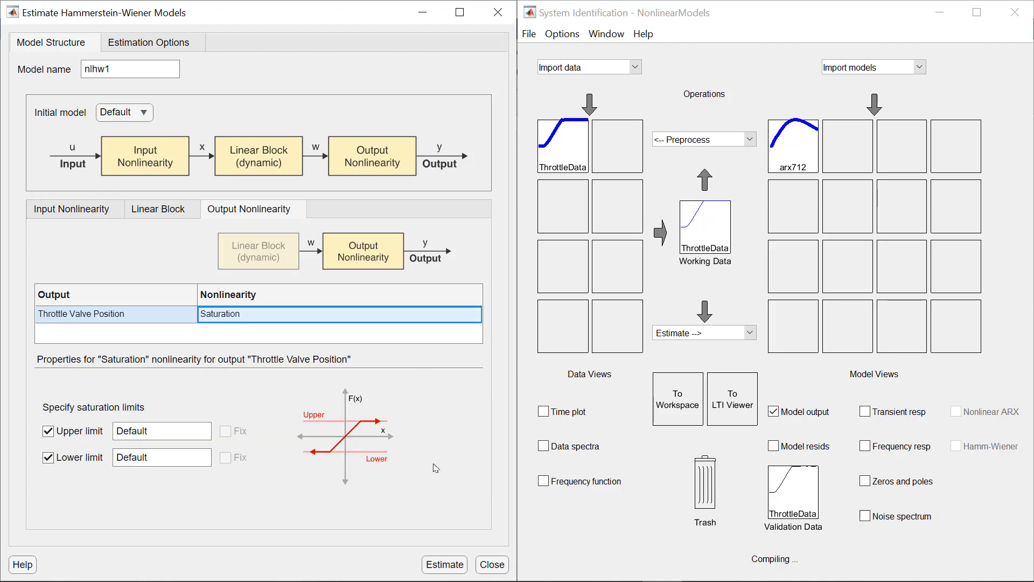
click(449, 566)
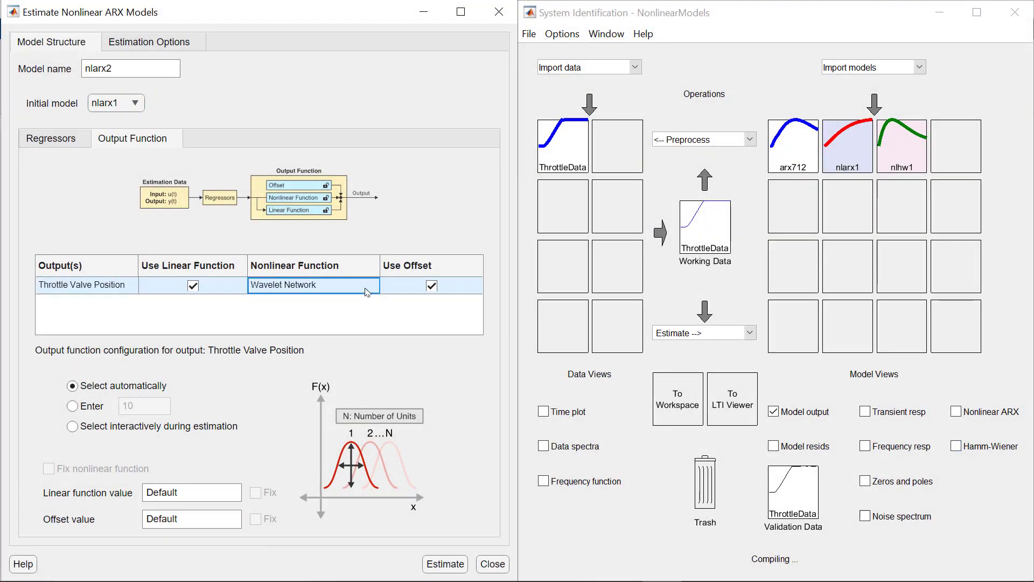
Add a periodic regressor set, fix the linear function value, and estimate nlarx2.
click(370, 289)
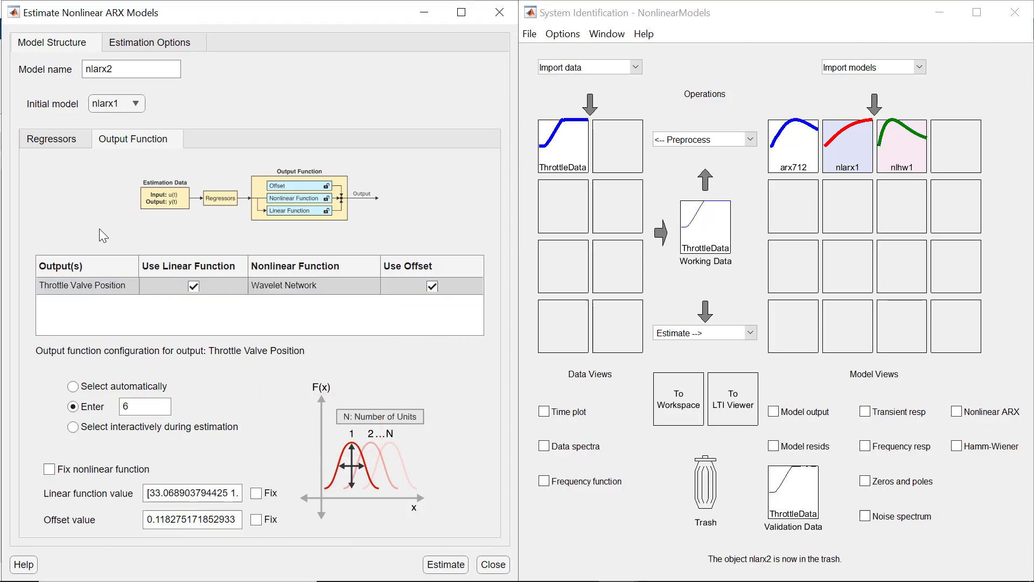
click(75, 146)
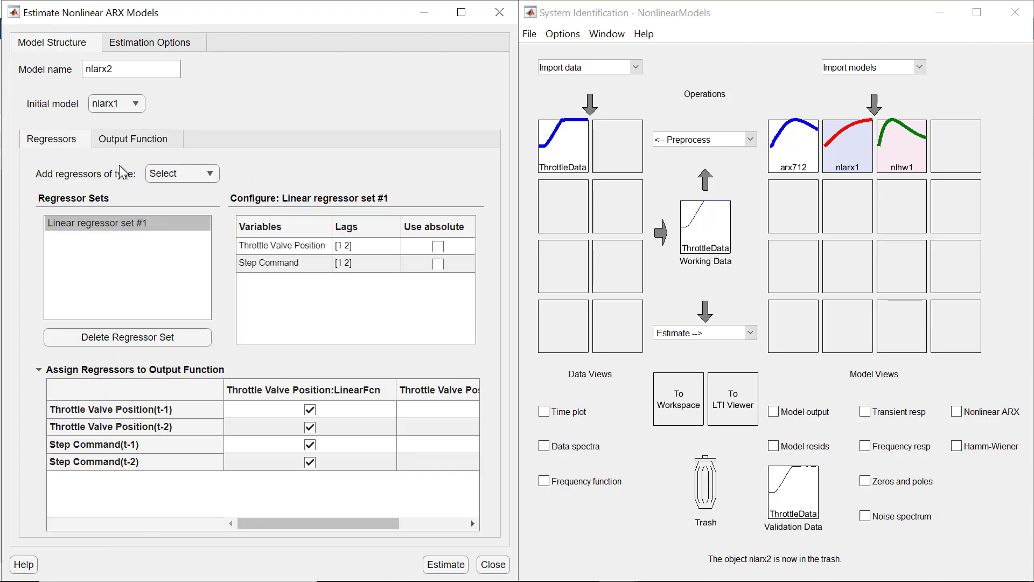
click(179, 172)
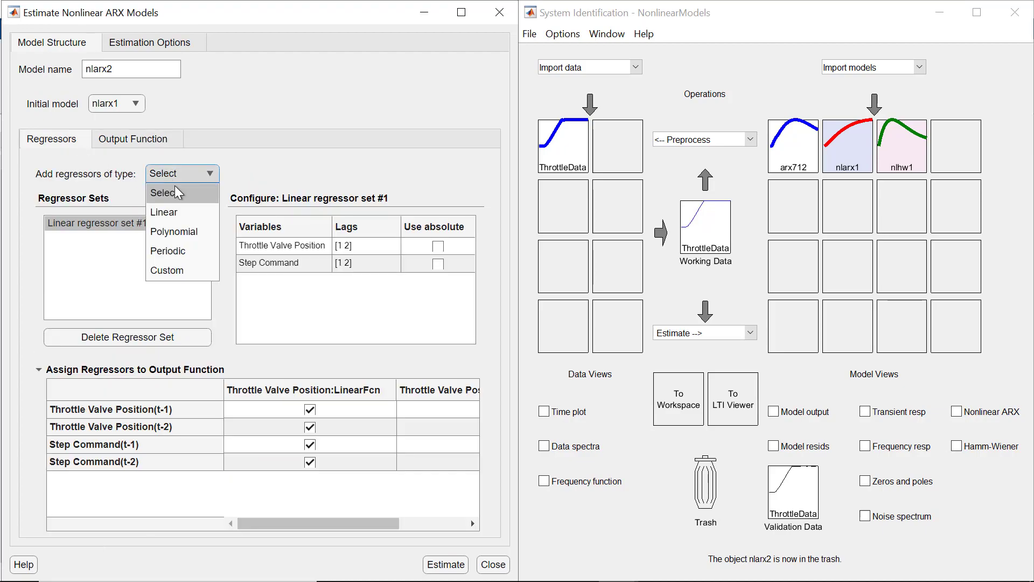
click(198, 260)
click(162, 146)
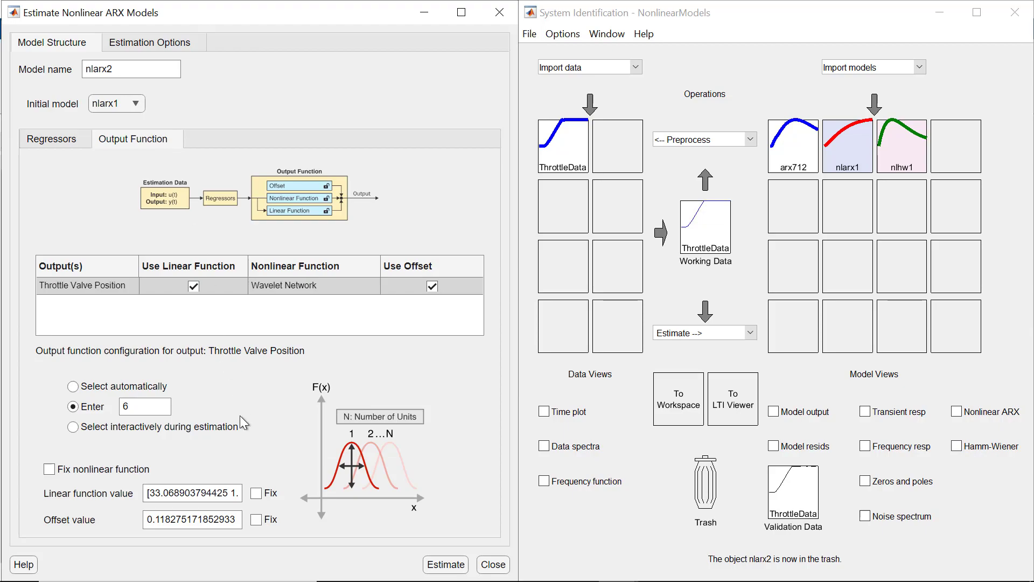
click(255, 493)
click(444, 566)
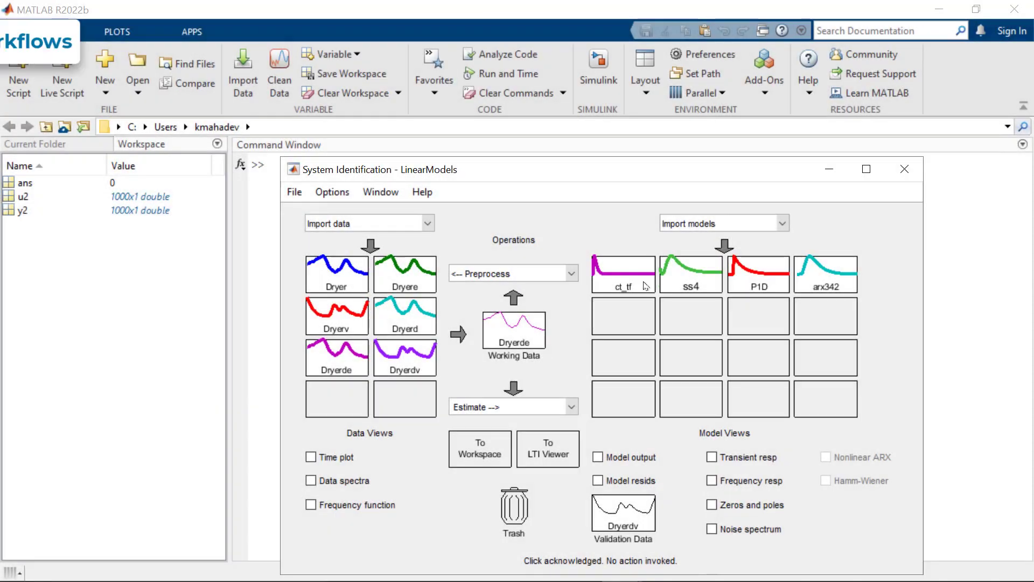
Drop the ct_tf model onto To Workspace to export it.
drag(644, 285, 501, 458)
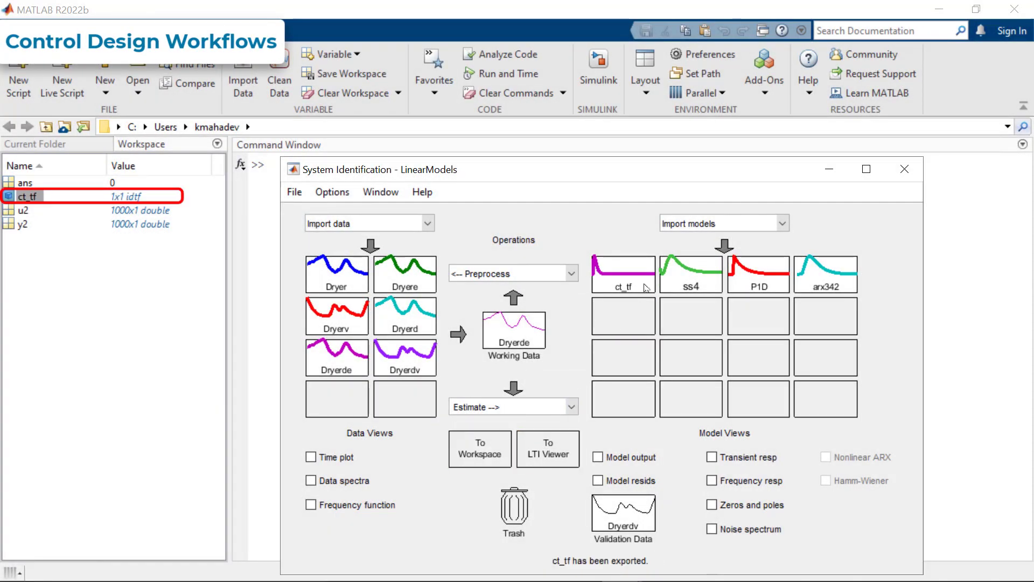
mouse_move(645, 286)
mouse_down()
mouse_move(614, 359)
mouse_move(548, 454)
mouse_up()
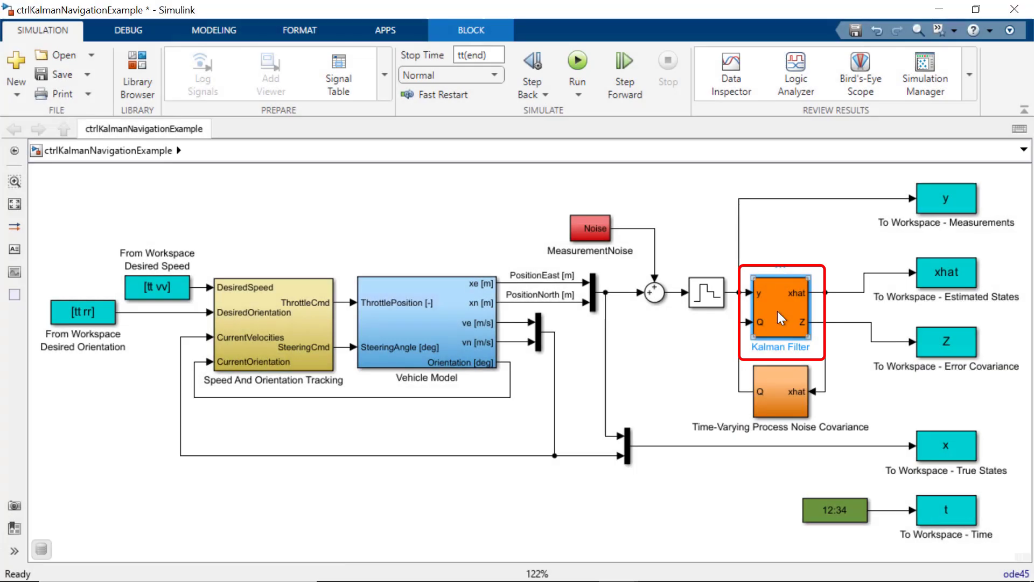
Bring up the context menu of the Kalman Filter block.
right_click(777, 317)
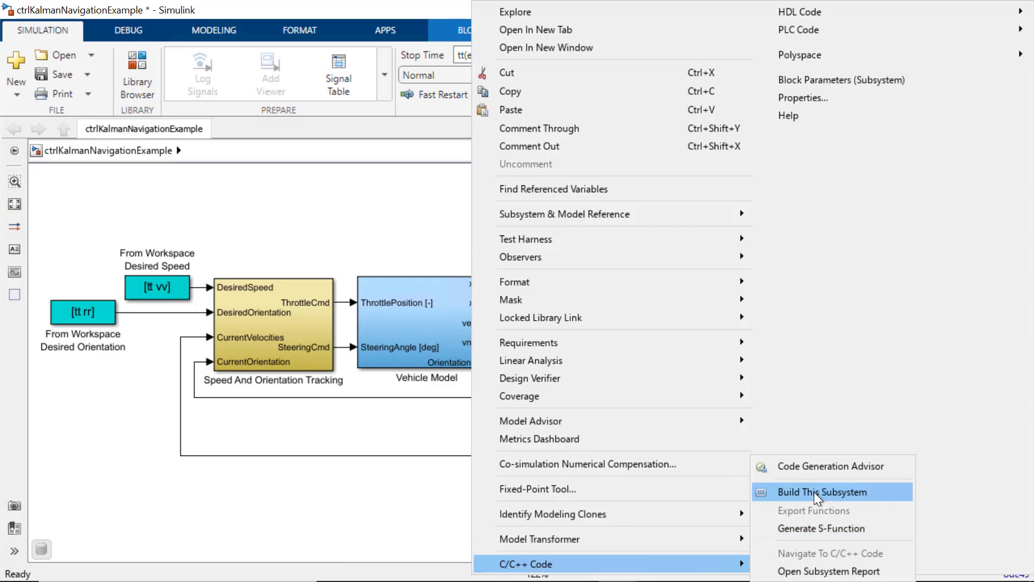
scroll(708, 321, down, 5)
scroll(709, 321, down, 3)
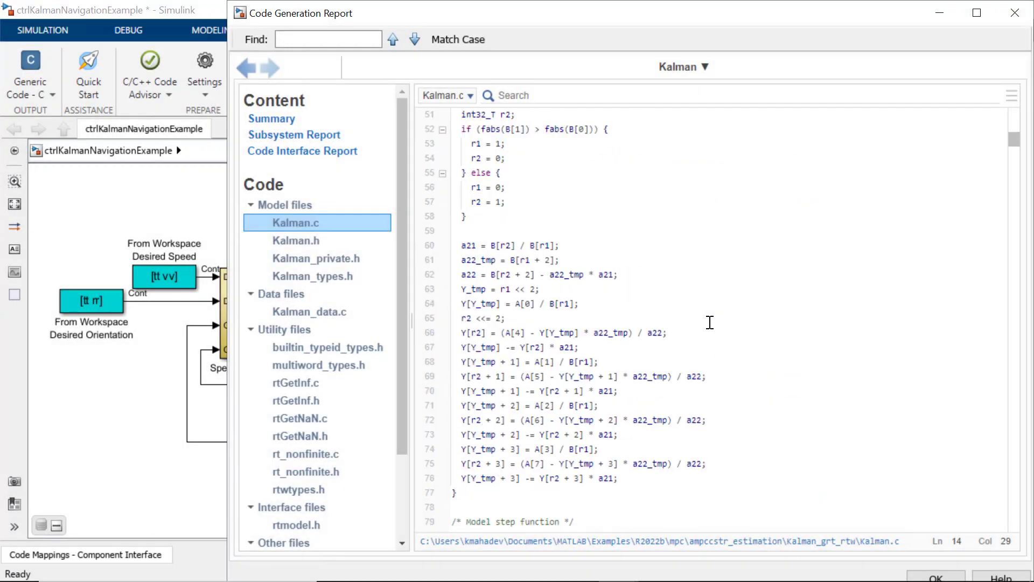
scroll(709, 323, down, 3)
scroll(710, 322, down, 4)
scroll(709, 322, down, 2)
scroll(710, 323, down, 5)
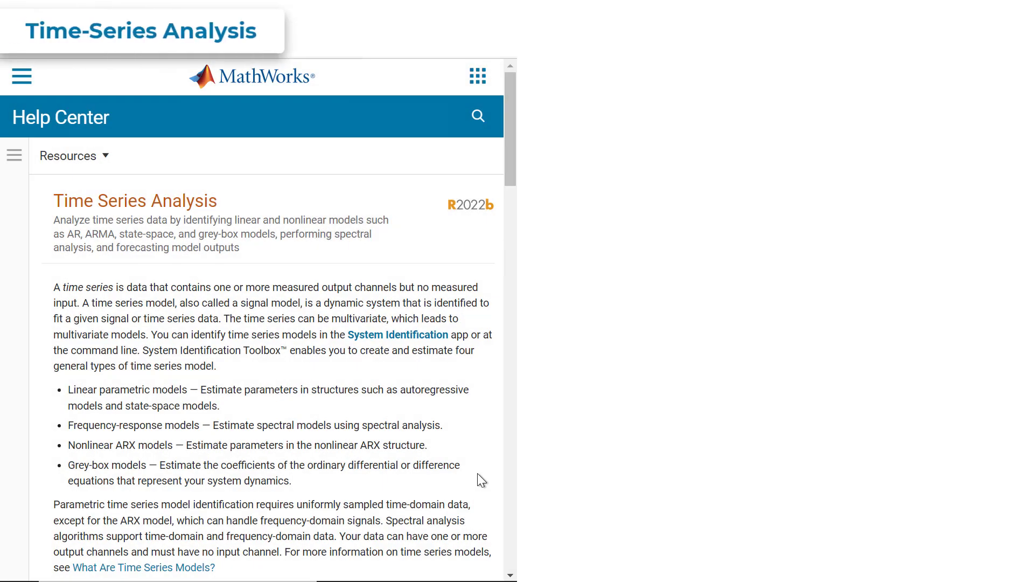
scroll(478, 480, down, 2)
scroll(478, 480, down, 1)
scroll(478, 474, down, 1)
scroll(478, 474, down, 1)
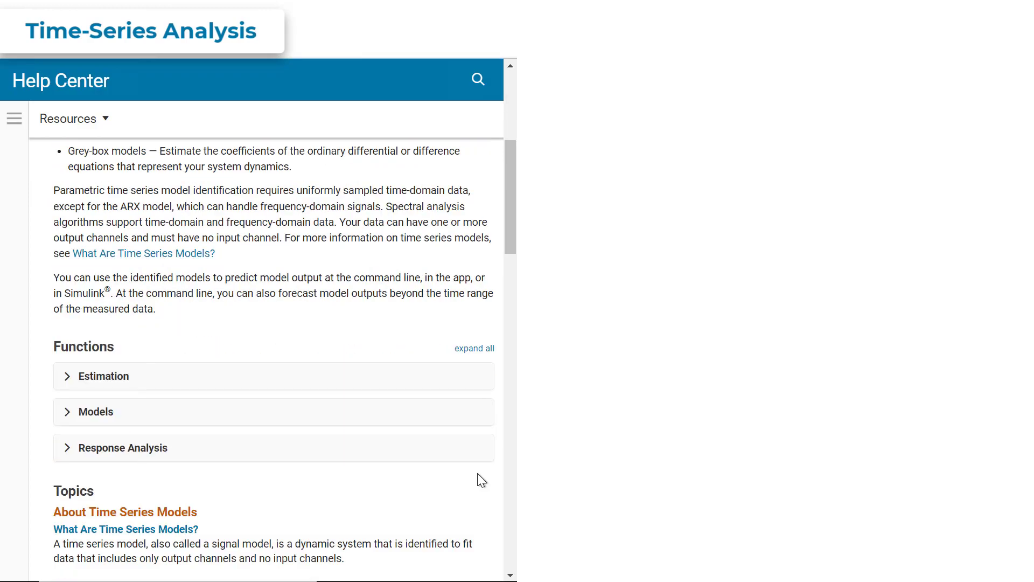
scroll(479, 474, down, 2)
scroll(478, 474, down, 1)
scroll(477, 479, down, 3)
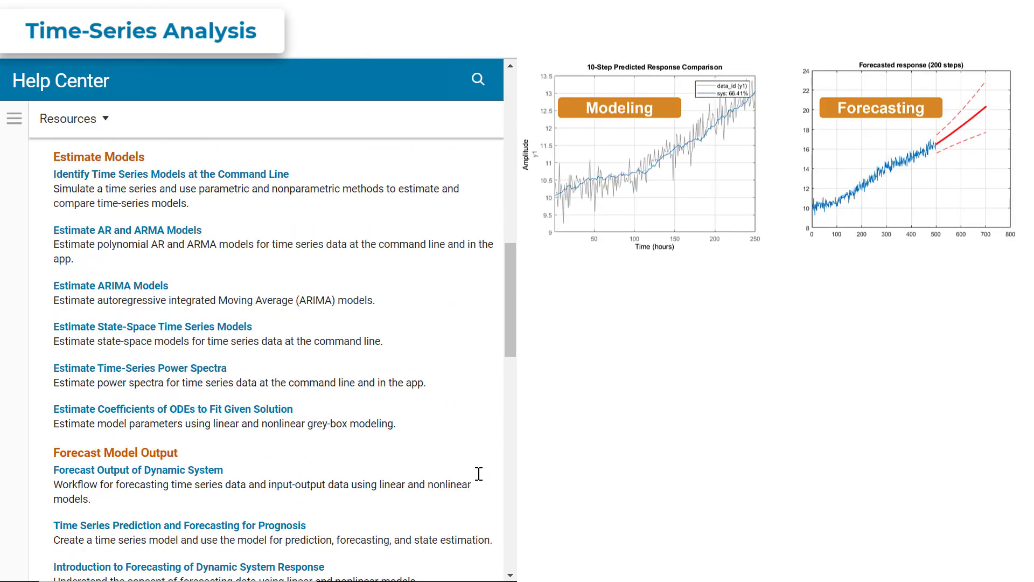
scroll(479, 473, down, 2)
scroll(477, 473, down, 1)
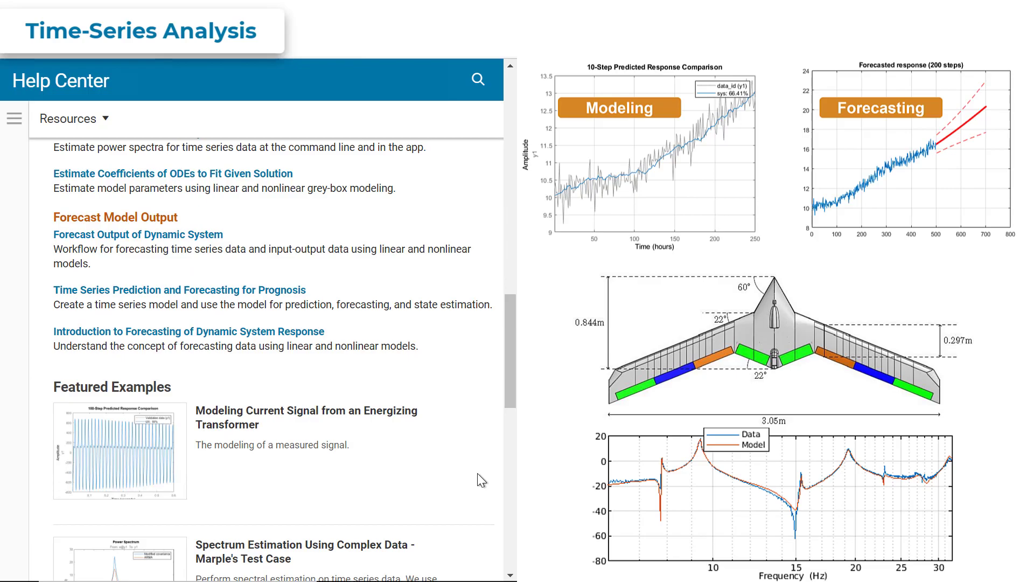
scroll(477, 473, down, 1)
scroll(477, 473, up, 2)
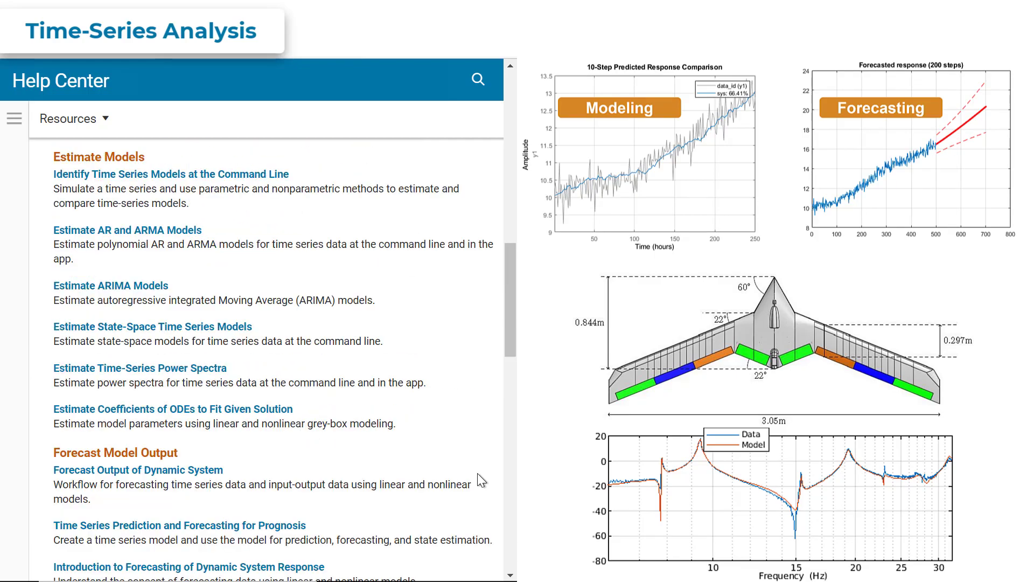
scroll(478, 473, up, 5)
scroll(478, 473, up, 2)
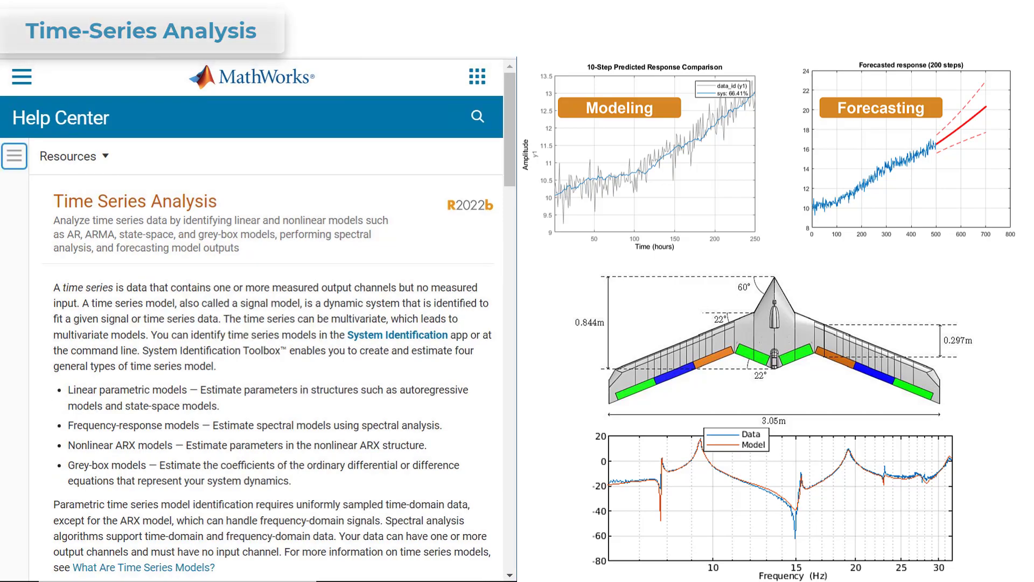
scroll(507, 447, down, 1)
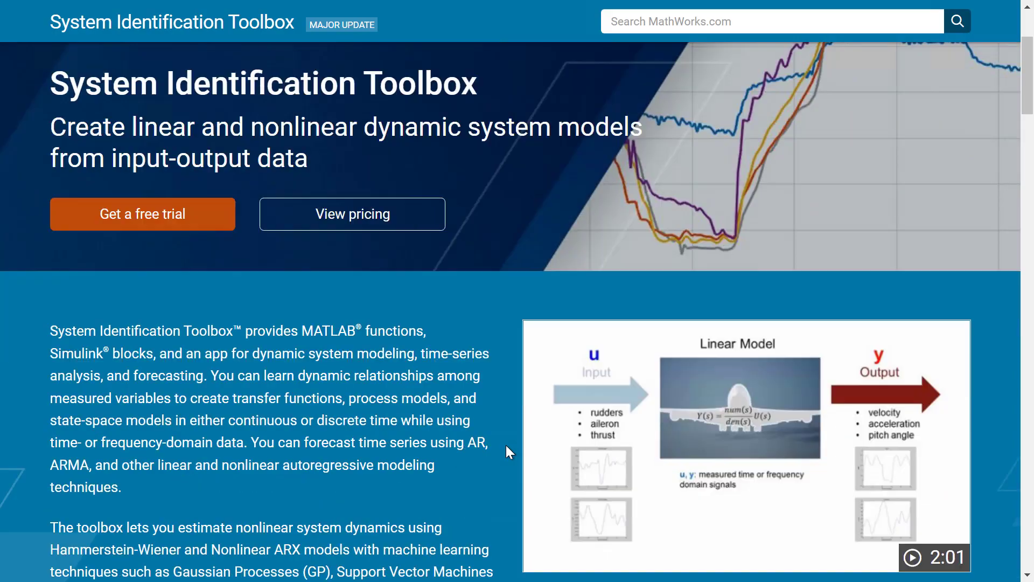
scroll(506, 447, down, 4)
scroll(507, 447, down, 2)
scroll(506, 446, down, 3)
scroll(506, 445, down, 2)
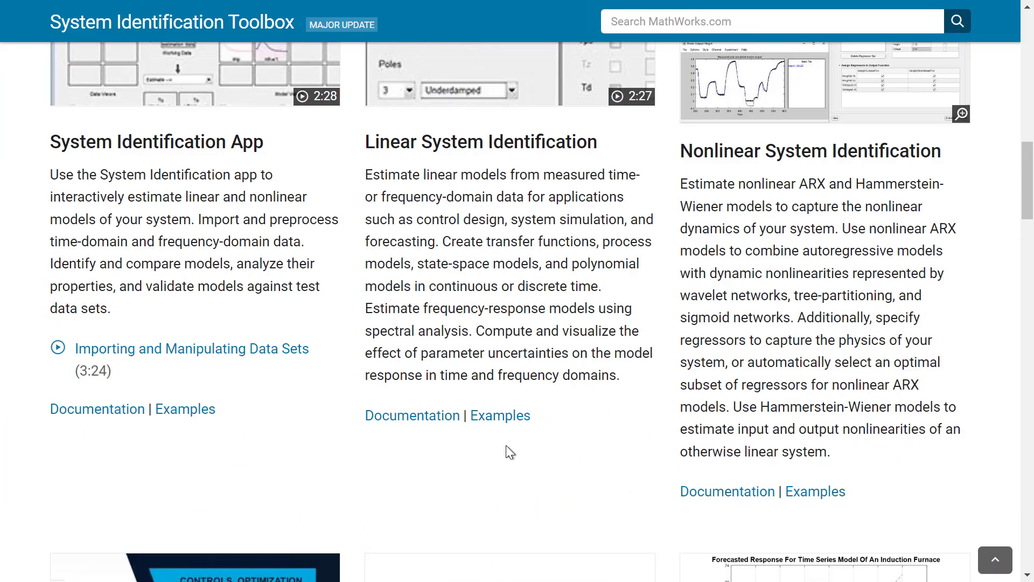